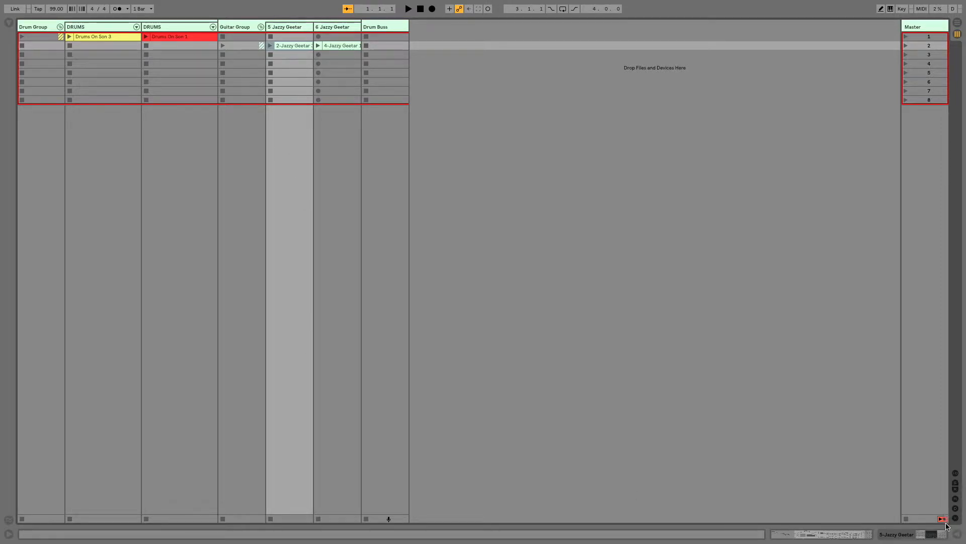
Show the In/Out section of the Session View tracks, toggling its visibility off and on again.
left_click(955, 474)
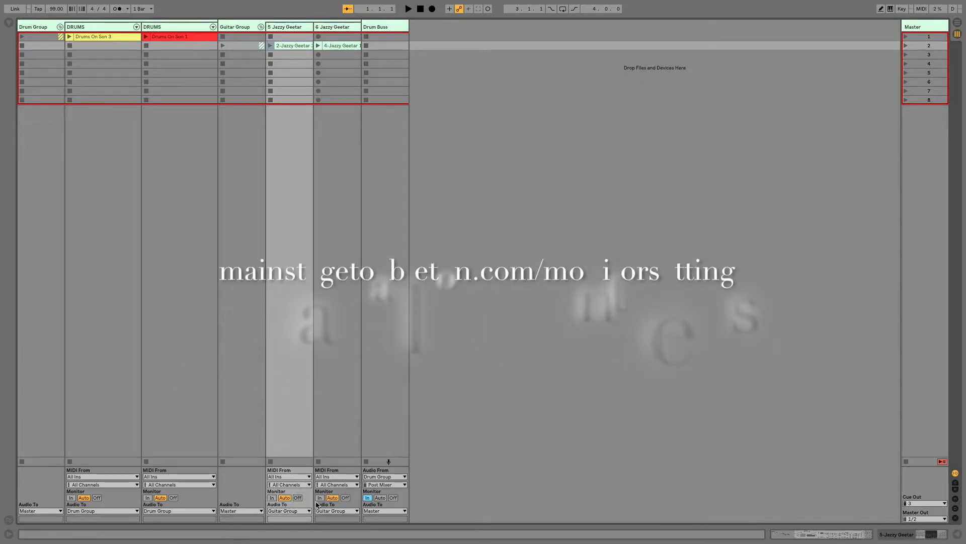
left_click(368, 497)
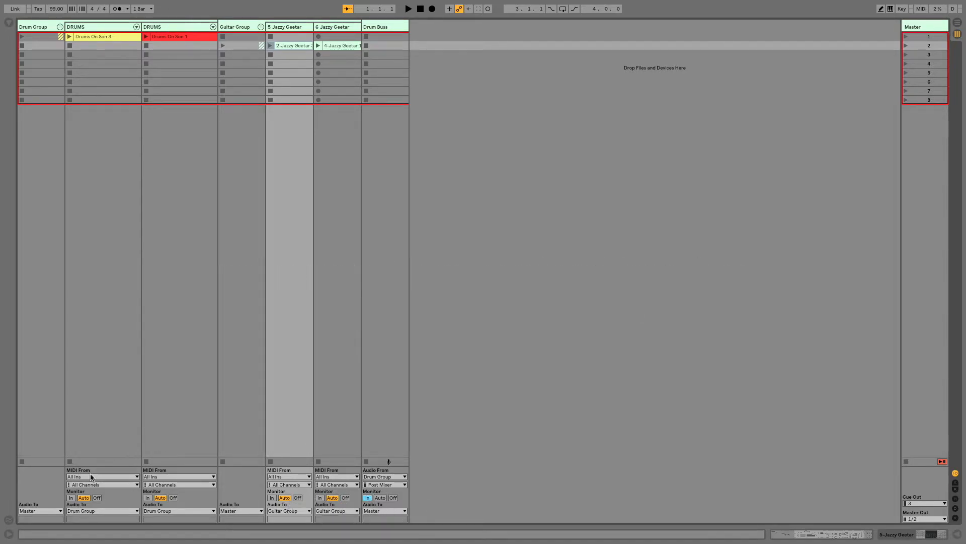
left_click(955, 474)
left_click(956, 474)
left_click(956, 474)
left_click(956, 474)
Show the Sends section and the Reverb and Delay return tracks in Session View.
left_click(955, 483)
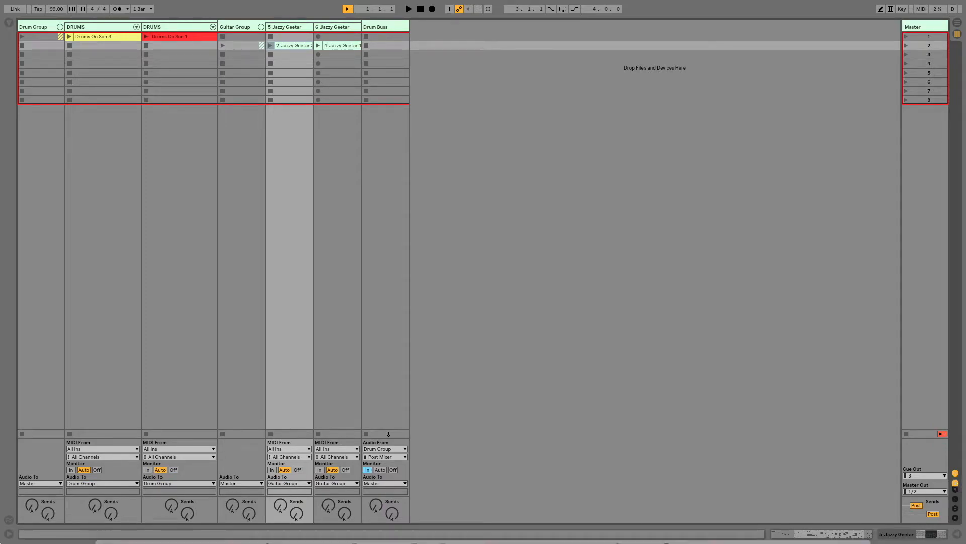
mouse_move(280, 504)
left_mouse_down()
mouse_move(280, 476)
mouse_move(280, 504)
left_mouse_up()
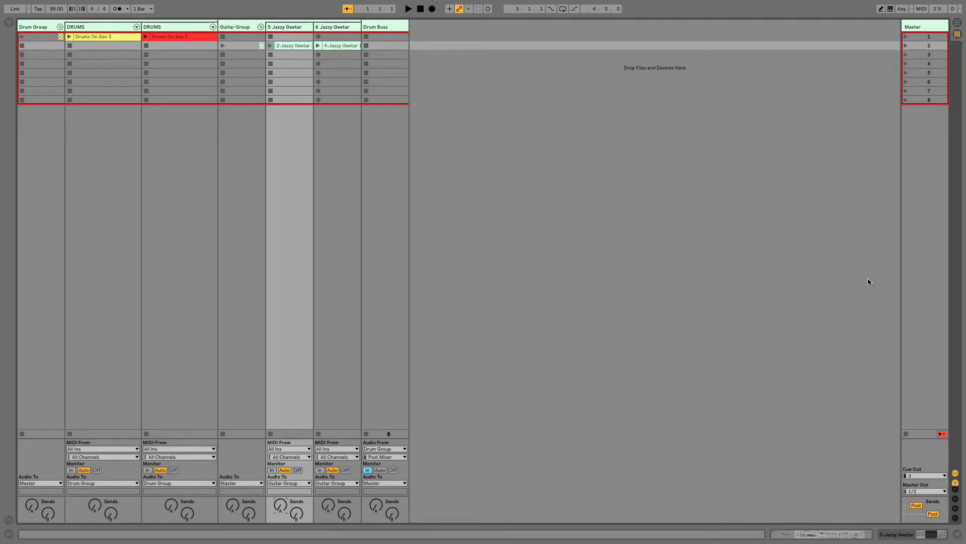
left_click(955, 488)
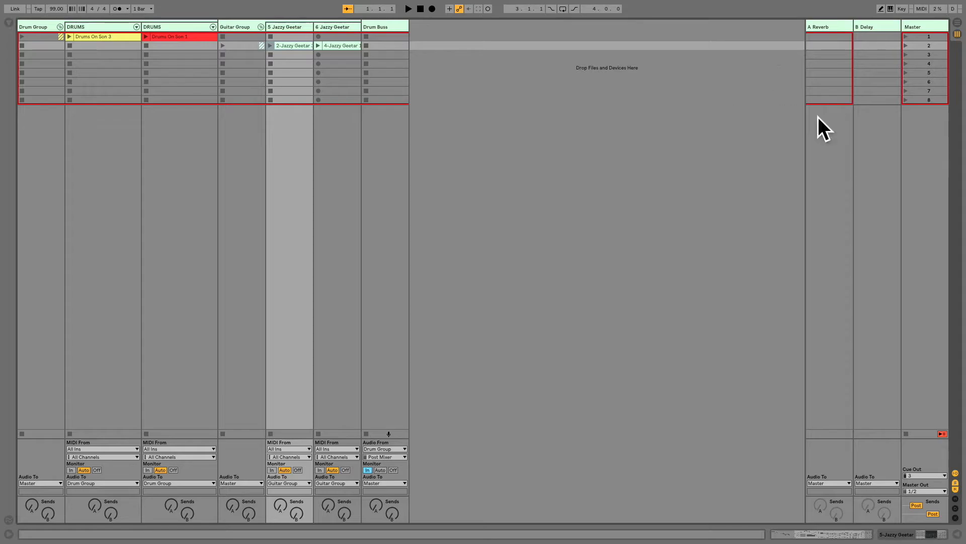
left_click(280, 505)
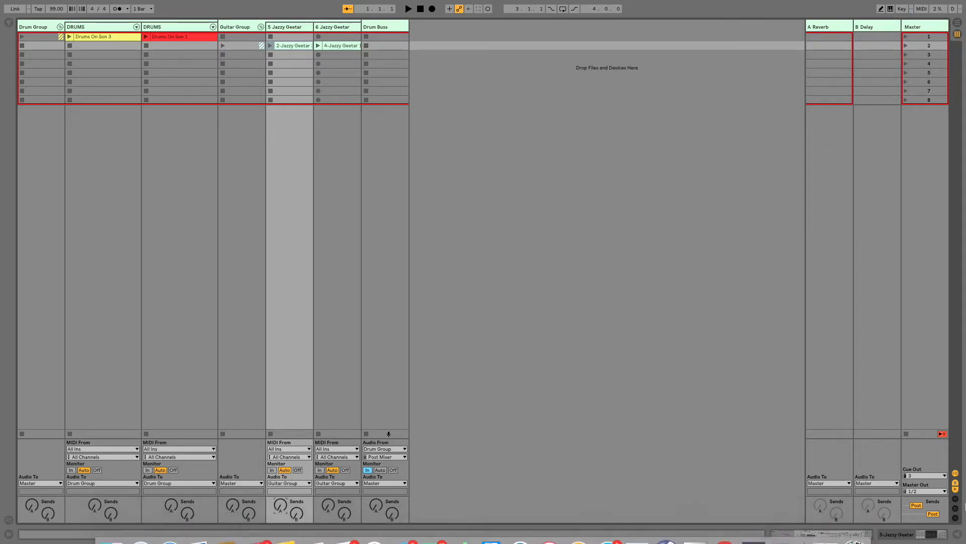
Show the Mixer section, toggling its visibility off and on, and display the Track Delay controls.
left_click(955, 499)
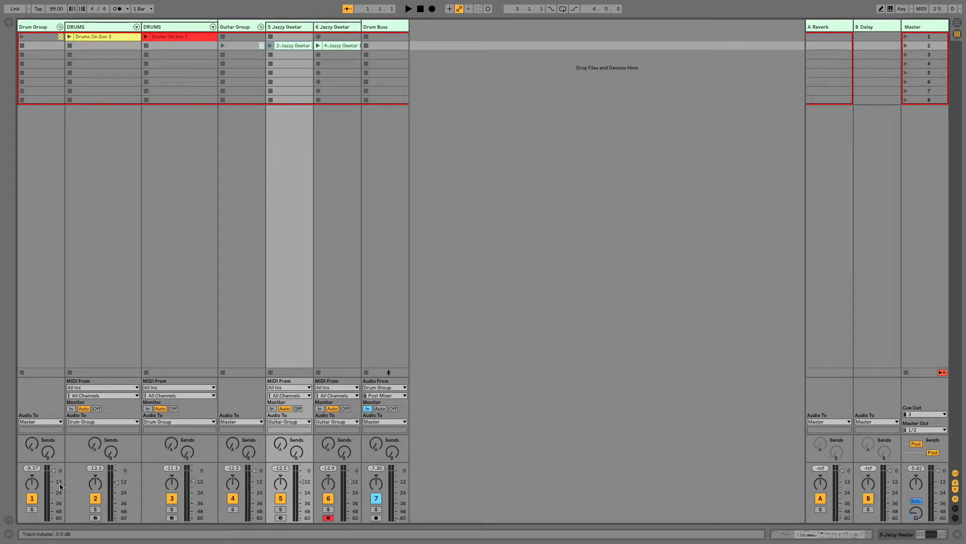
left_click(956, 498)
left_click(956, 498)
left_click(955, 498)
left_click(955, 499)
left_click(956, 498)
left_click(955, 499)
left_click(955, 508)
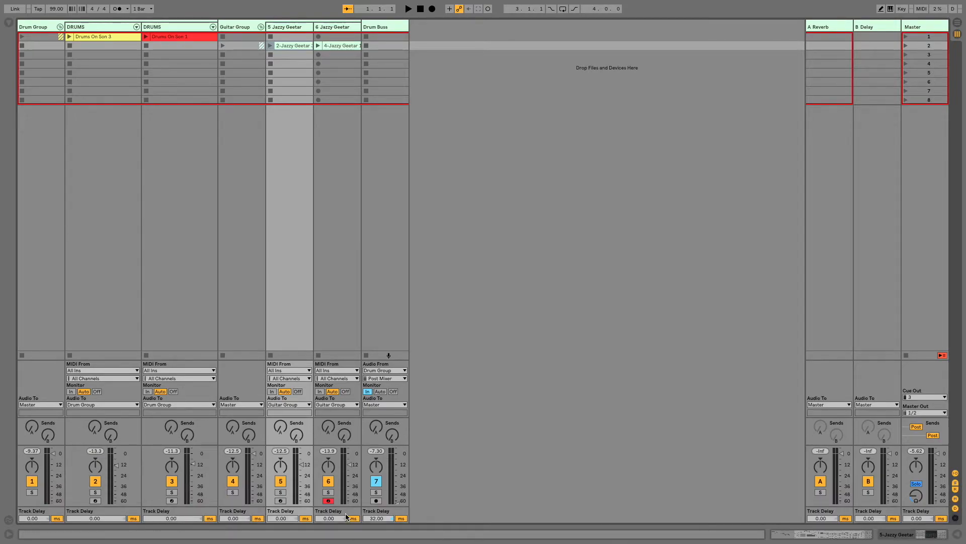
Launch the Drums On Son 3 clip with the Drum Buss volume pulled down, and raise that volume back up.
left_click_drag(397, 452, 397, 502)
left_click(71, 37)
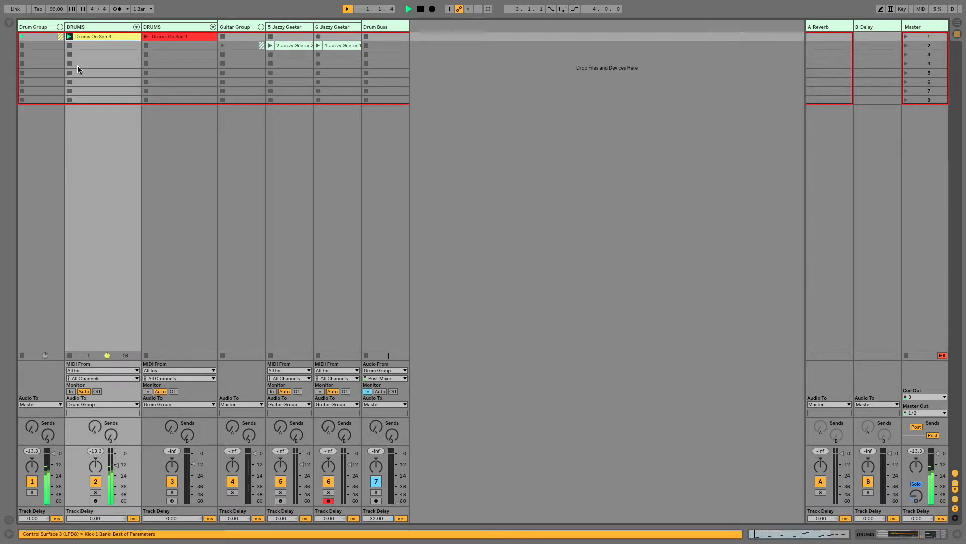
left_click_drag(403, 505, 397, 455)
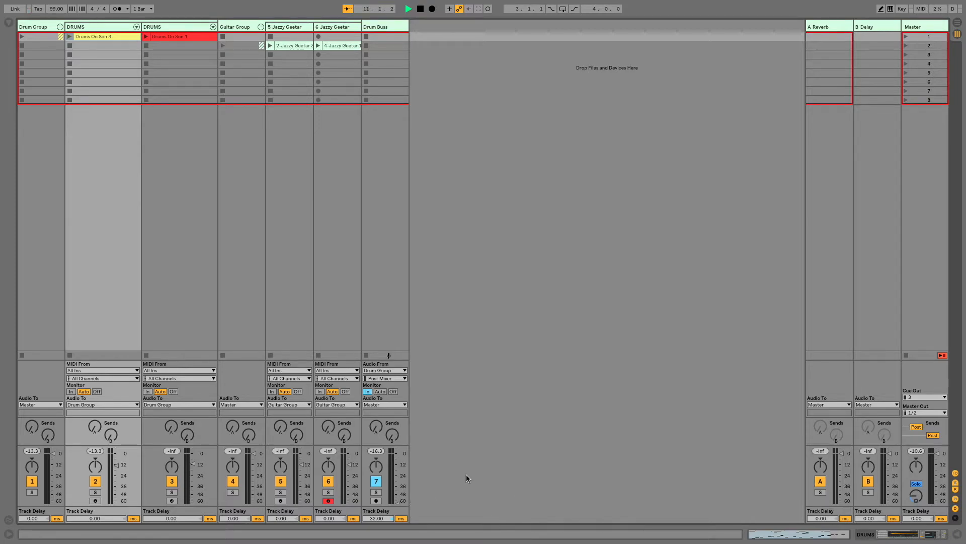
Show the crossfader section, try the master crossfader at several positions, and set it fully to side A.
left_click(956, 518)
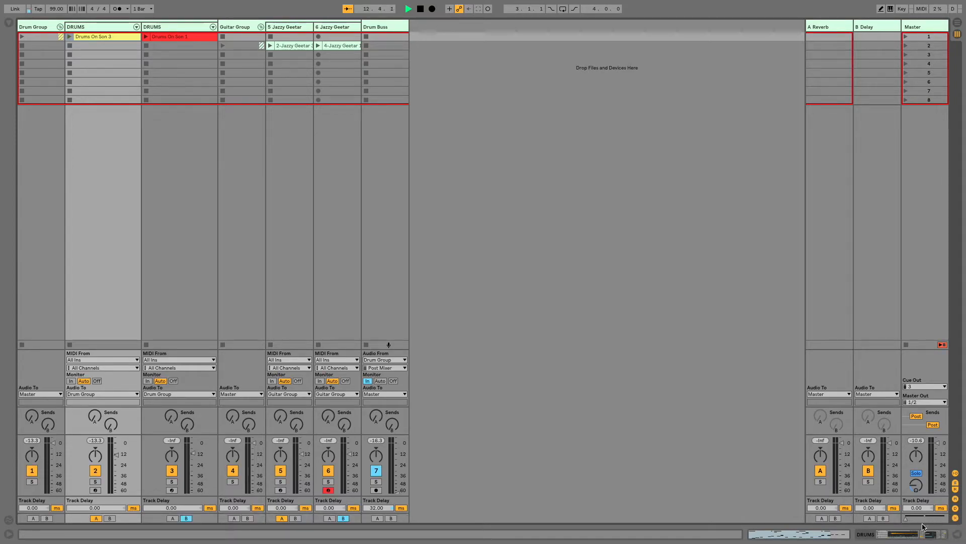
left_click_drag(906, 518, 916, 517)
left_click_drag(906, 518, 921, 518)
left_click_drag(944, 518, 922, 517)
left_click_drag(942, 518, 926, 518)
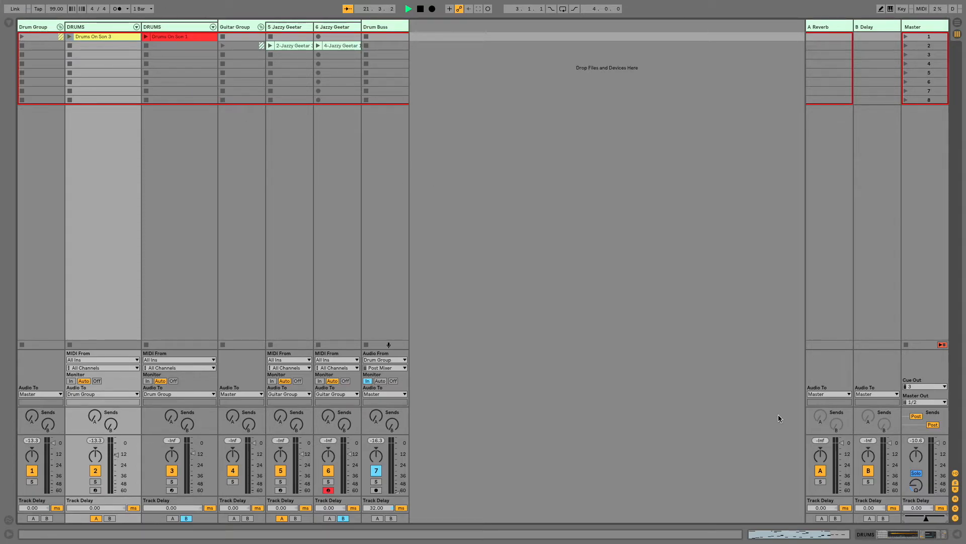
left_click_drag(927, 518, 906, 518)
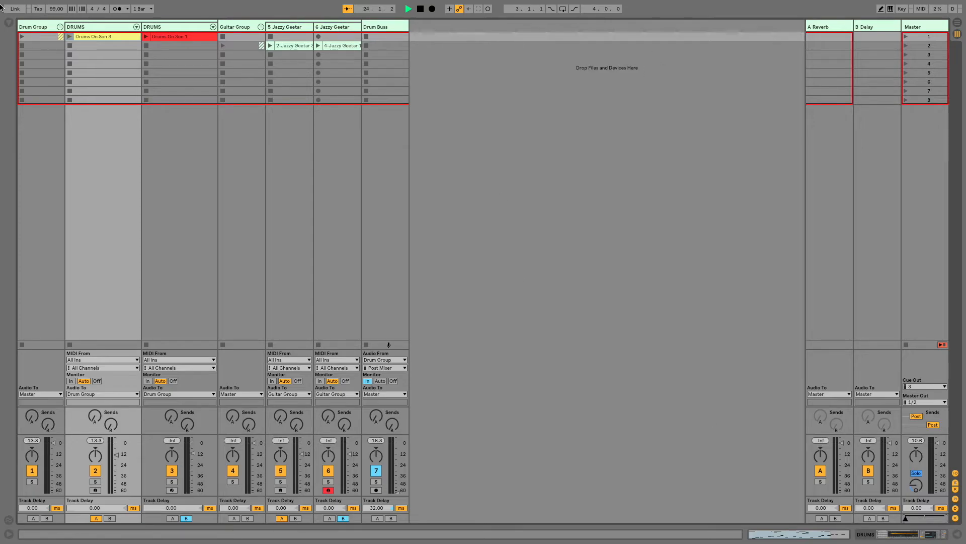
Launch the Drum Group's clips and sweep the master crossfader fully to side B and back to side A.
left_click(22, 37)
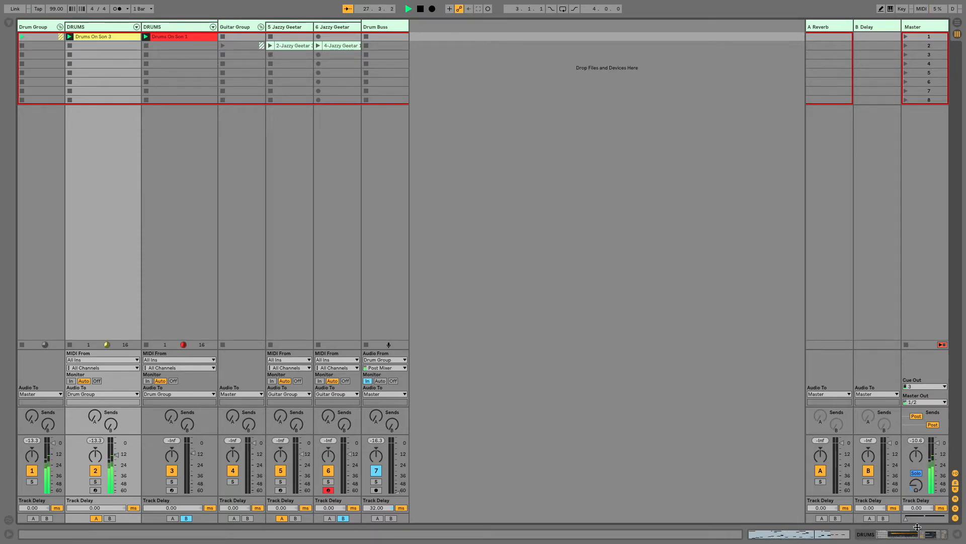
left_click_drag(909, 517, 944, 518)
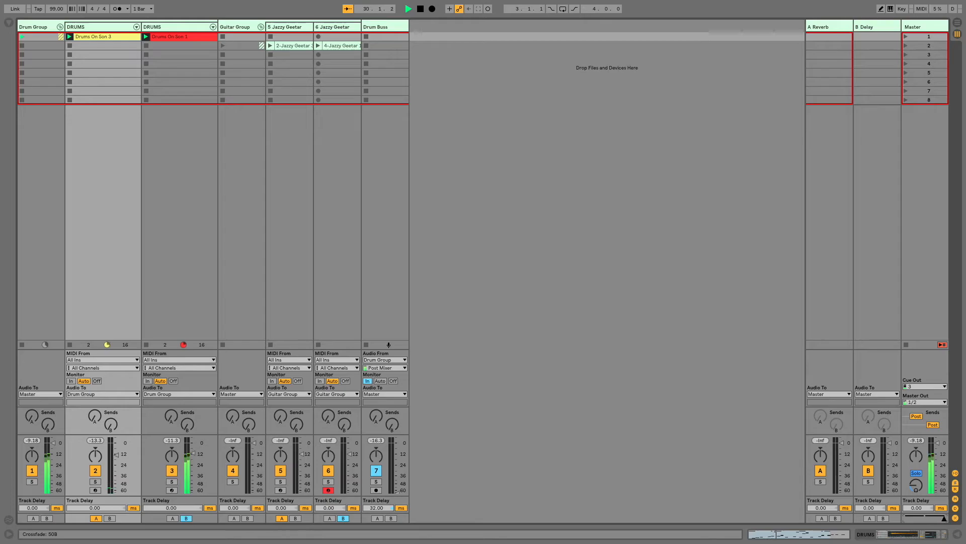
left_click_drag(944, 518, 905, 518)
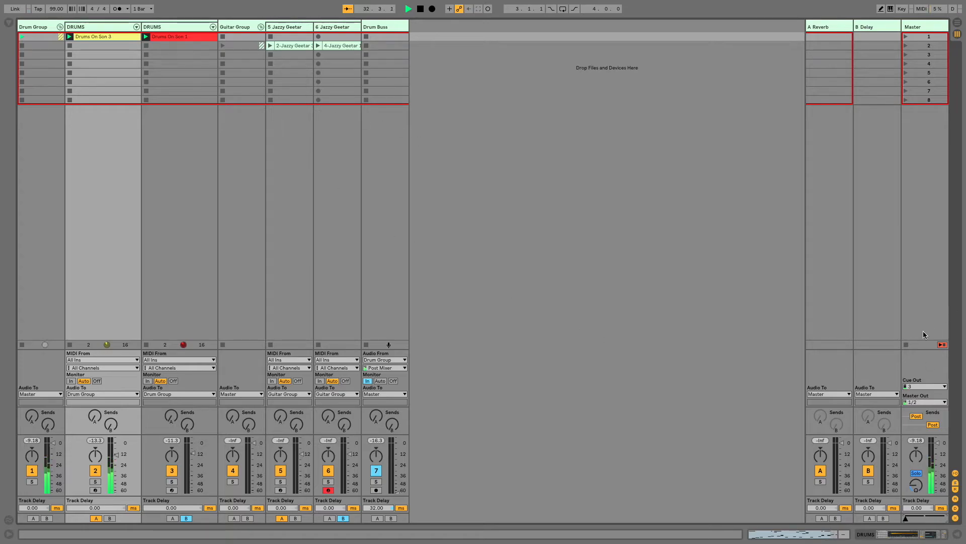
Launch the Guitar Group's clips alongside the drums and crossfade fully to side B and back to side A.
left_click(223, 46)
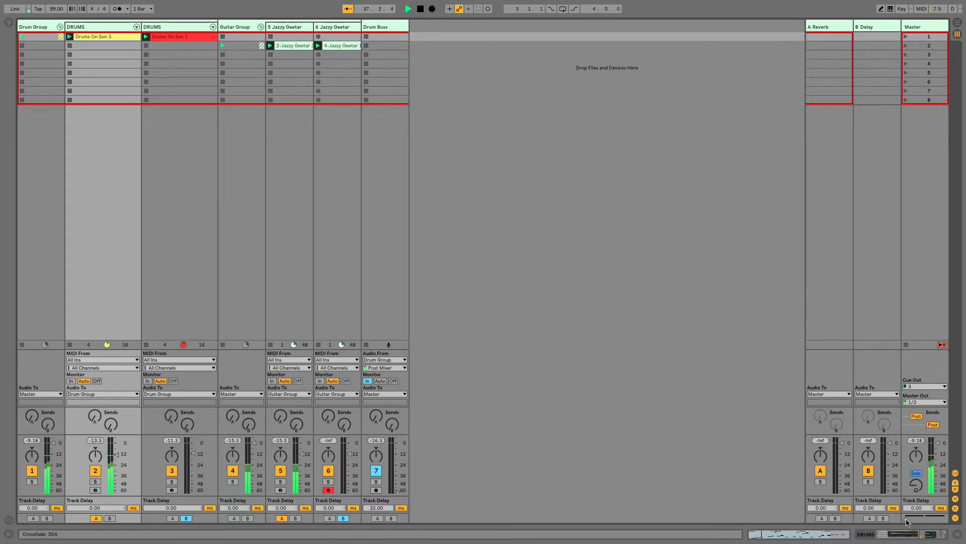
left_click_drag(906, 517, 944, 517)
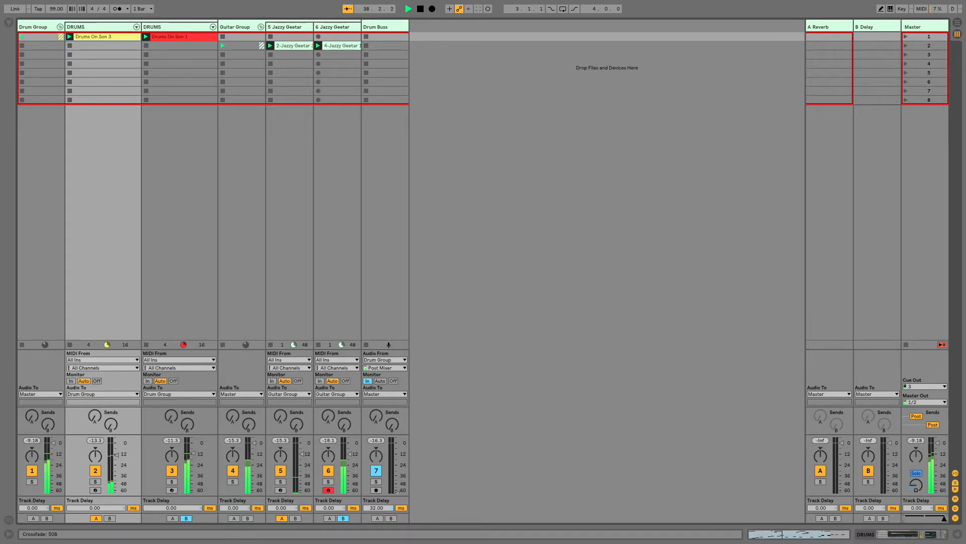
left_click_drag(945, 518, 920, 518)
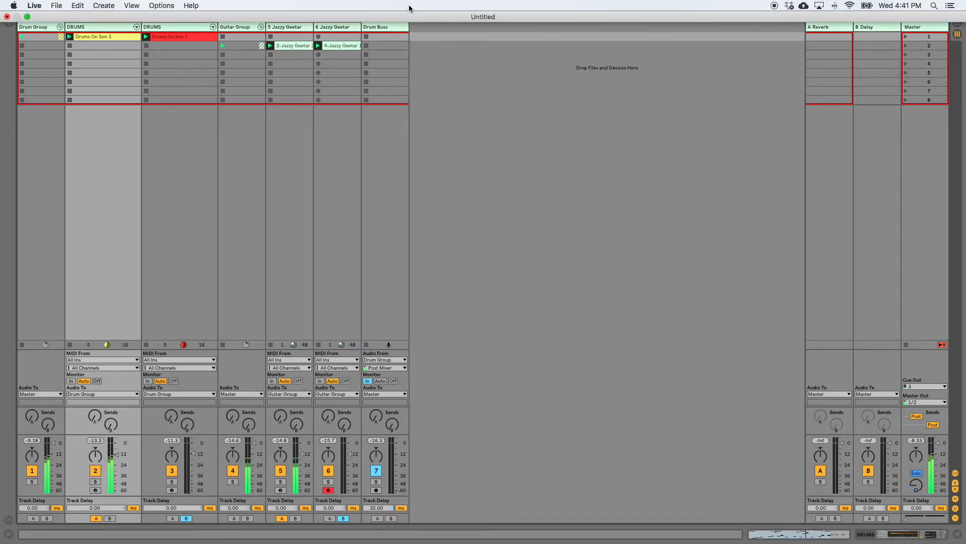
mouse_move(421, 21)
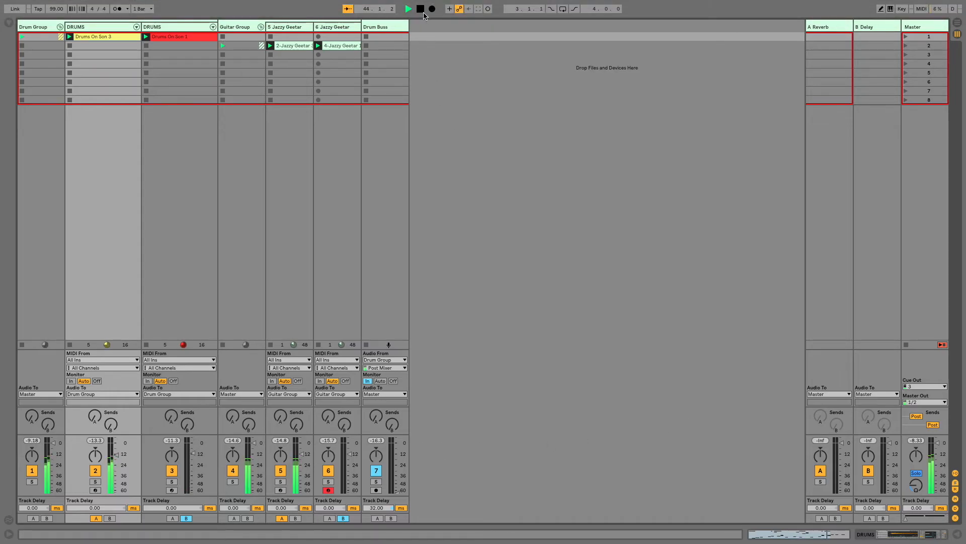